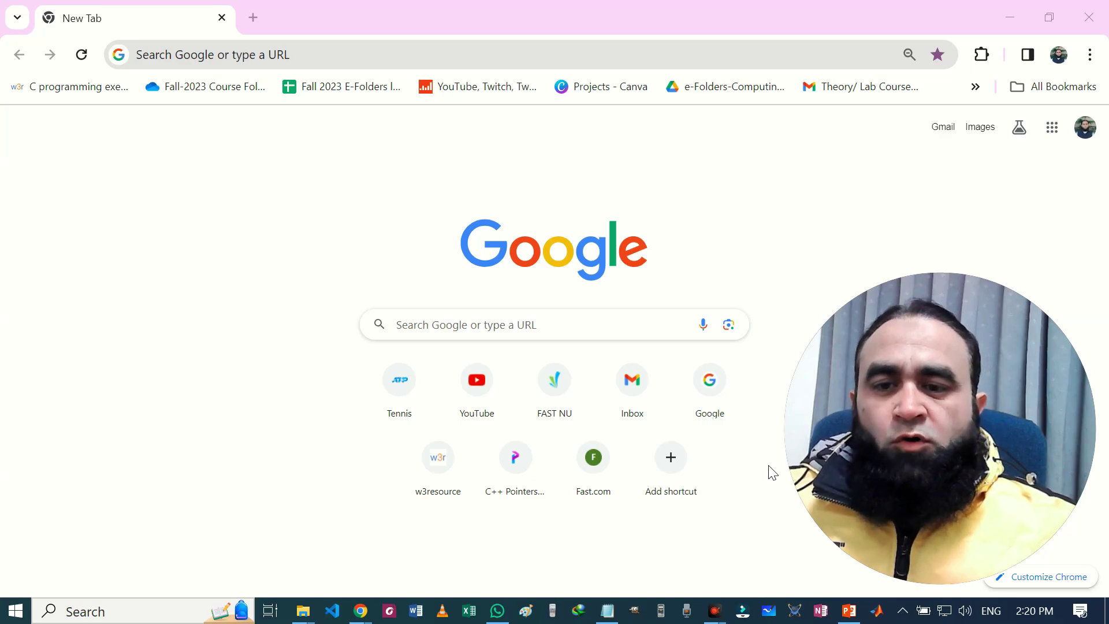
# Step: Search Google for "download dosbox"
pyautogui.moveTo(781, 448)
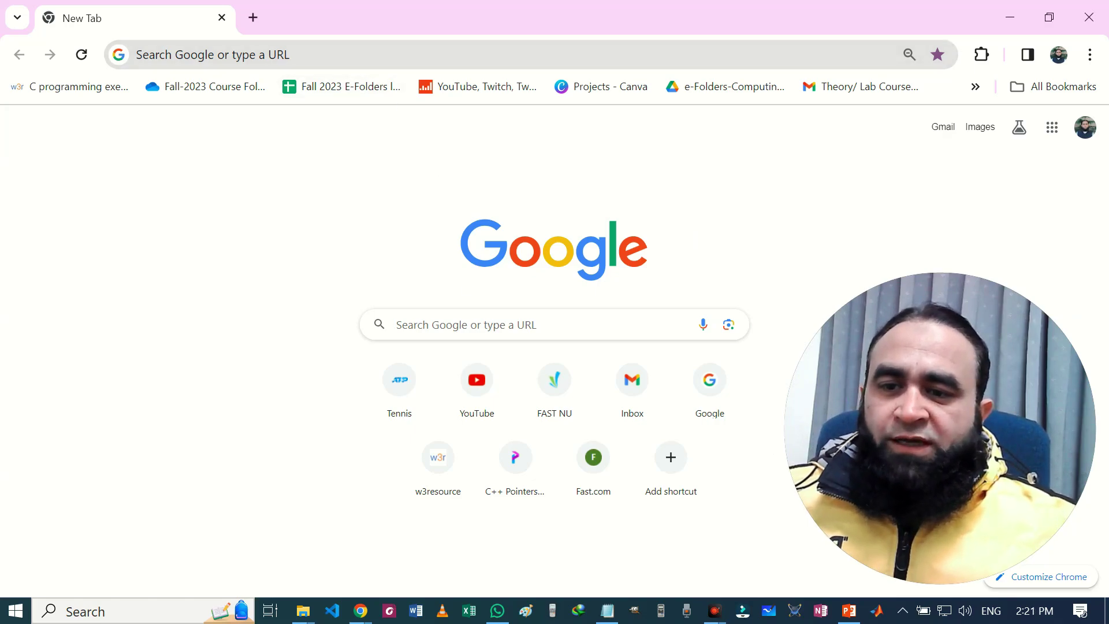
pyautogui.click(459, 327)
pyautogui.write('download')
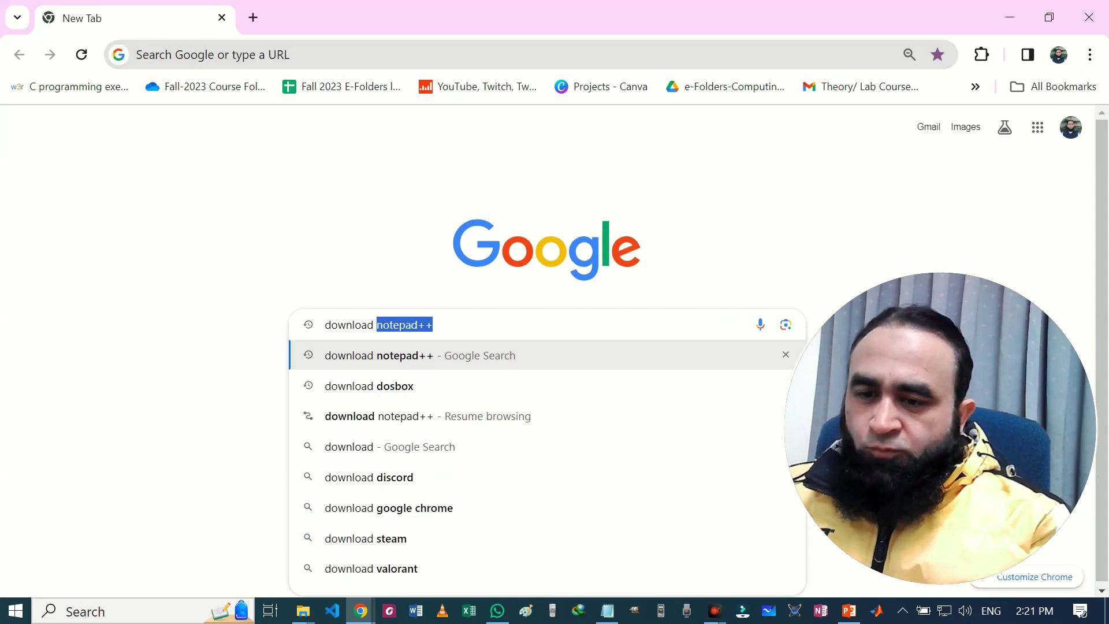
pyautogui.press('Down')
pyautogui.press('Return')
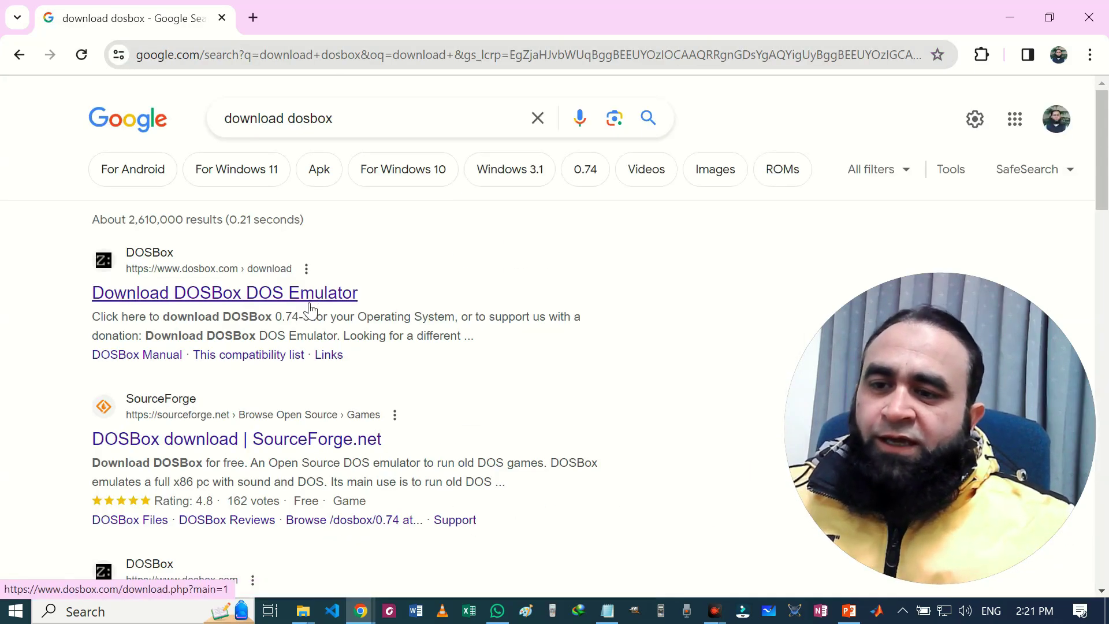
# Step: Download the DOSBox0.74-3-win32-installer.exe from the official DOSBox download page and open the folder that contains it
pyautogui.click(287, 295)
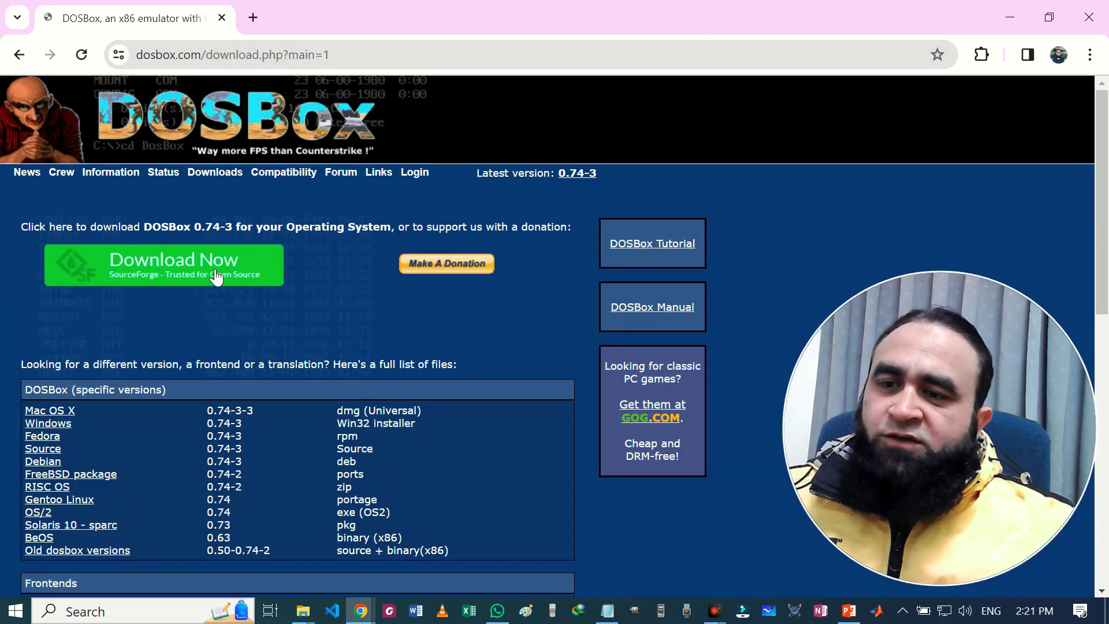
pyautogui.click(205, 271)
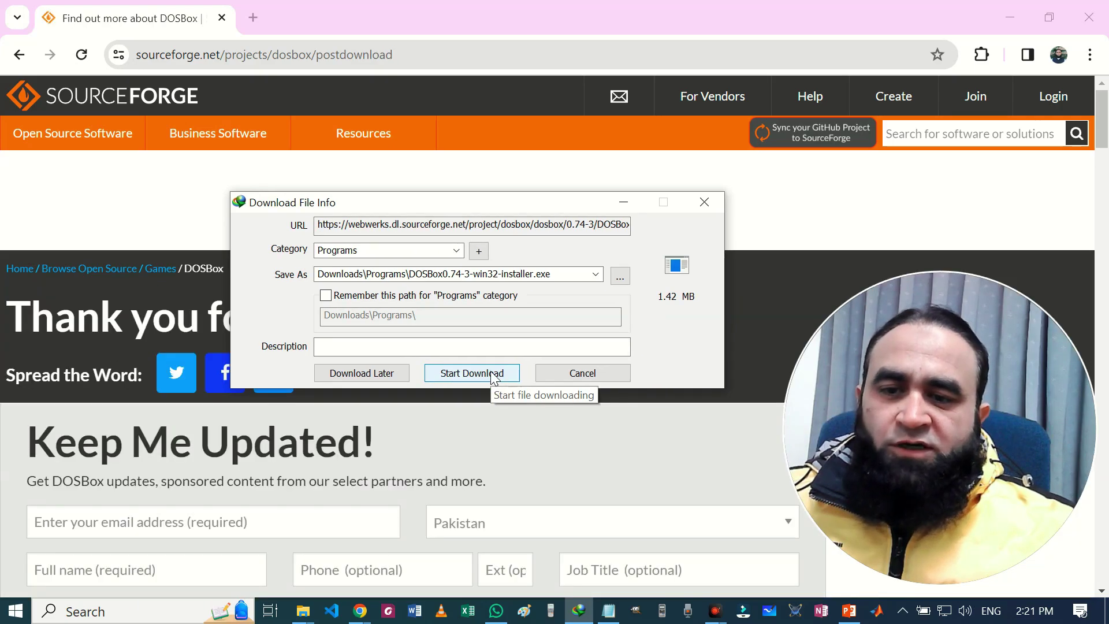
pyautogui.click(491, 373)
pyautogui.click(829, 502)
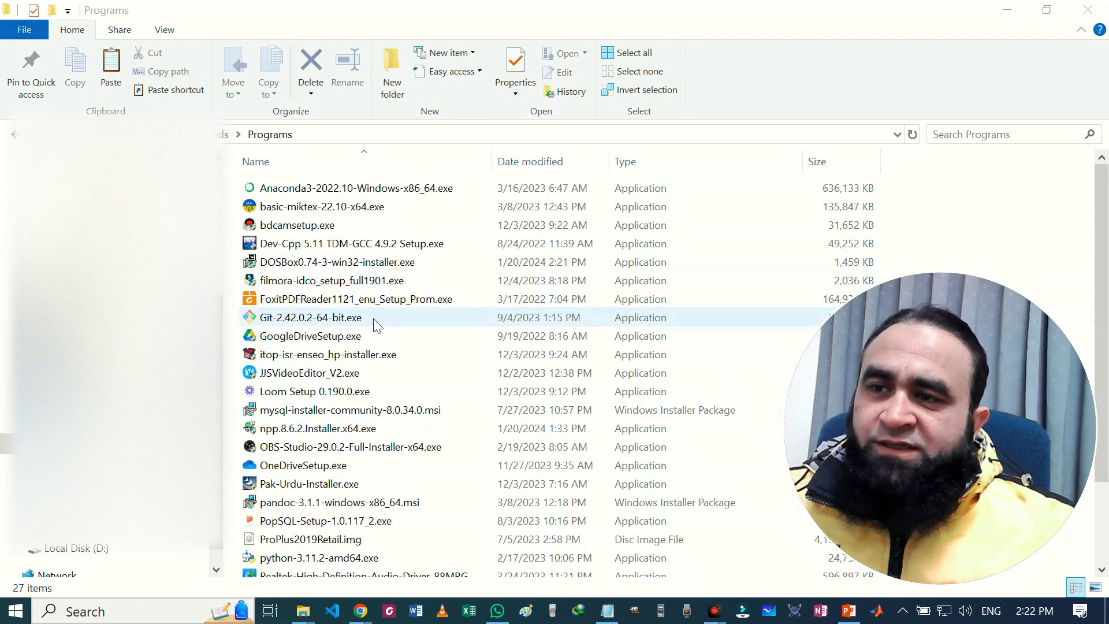
# Step: Run DOSBox0.74-3-win32-installer.exe from the Programs folder, install DOSBox with the default options and close the installer
pyautogui.click(304, 264)
pyautogui.doubleClick(305, 264)
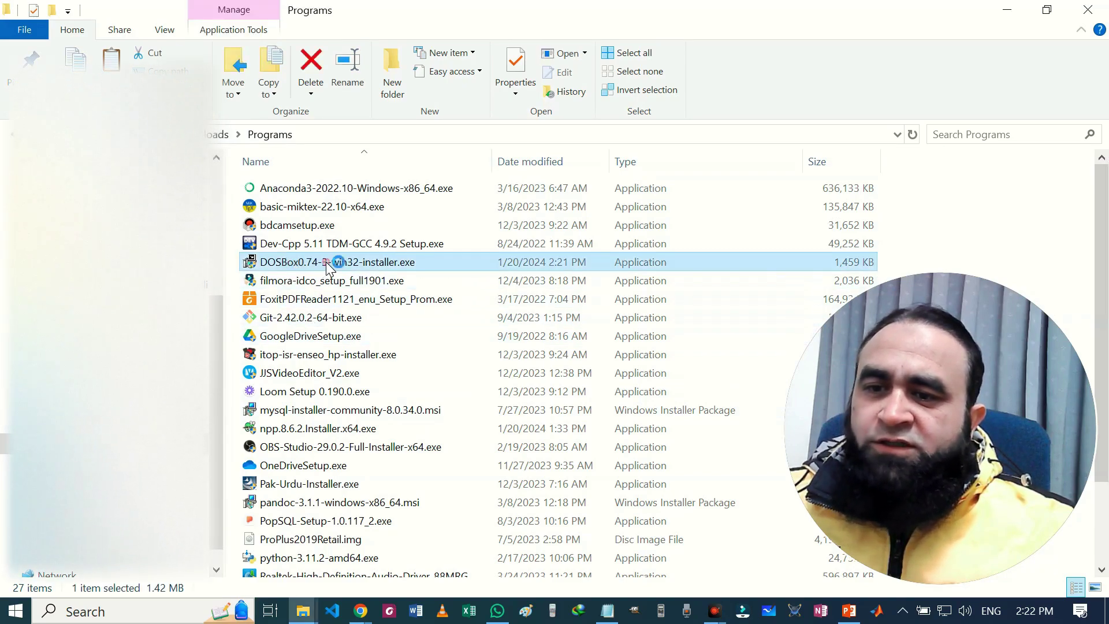
pyautogui.click(688, 405)
pyautogui.click(686, 403)
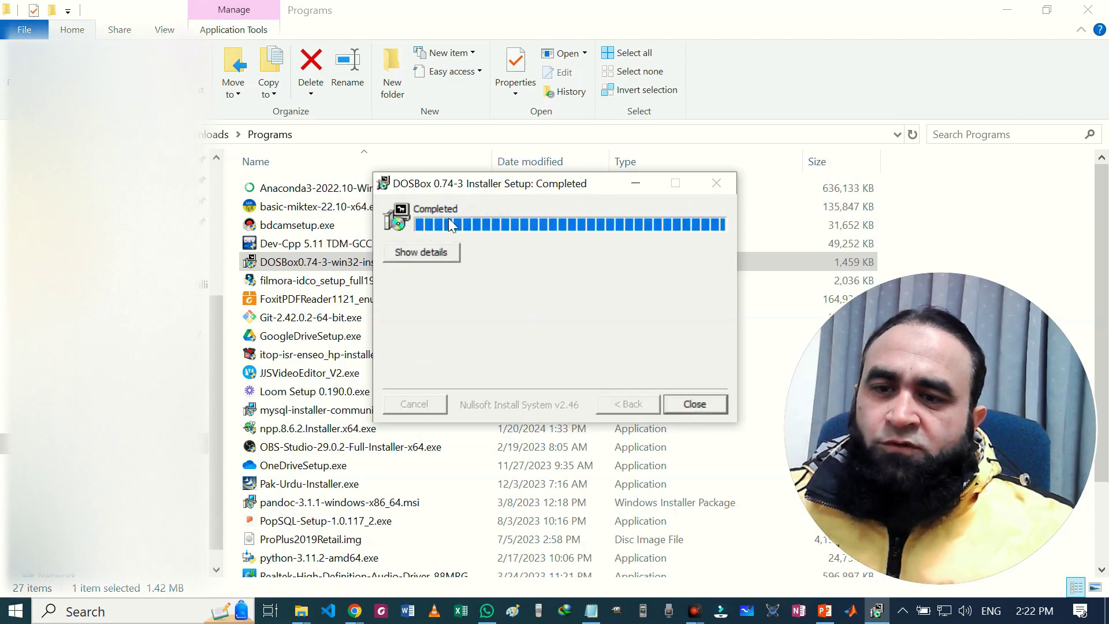
pyautogui.click(696, 403)
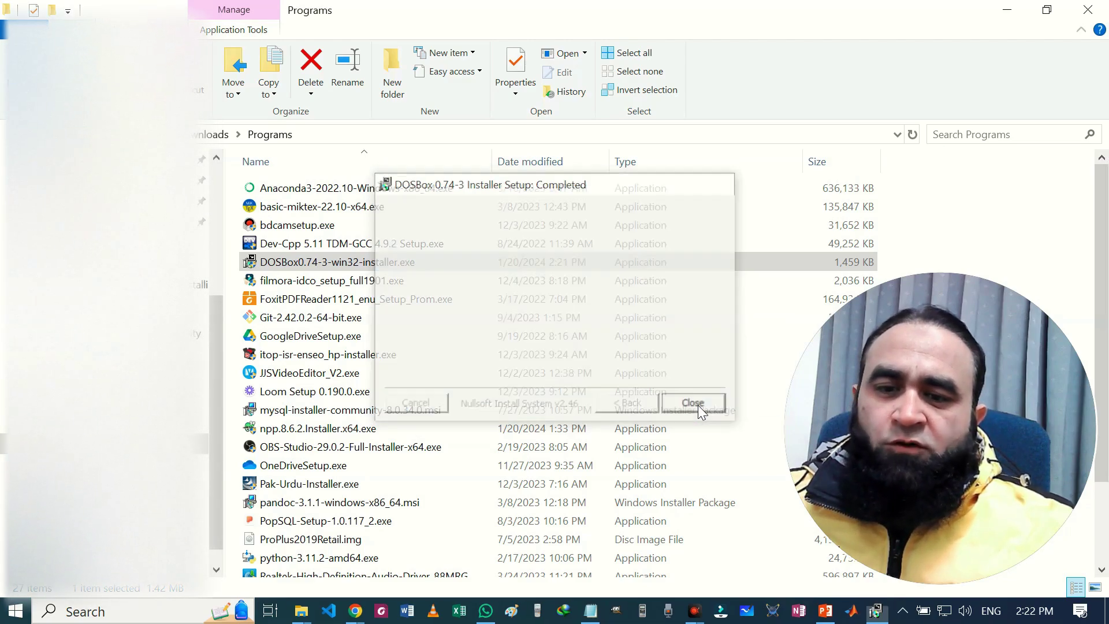
# Step: Minimize the Programs folder window, launch DOSBox 0.74-3 from the desktop and reposition its window
pyautogui.click(1007, 12)
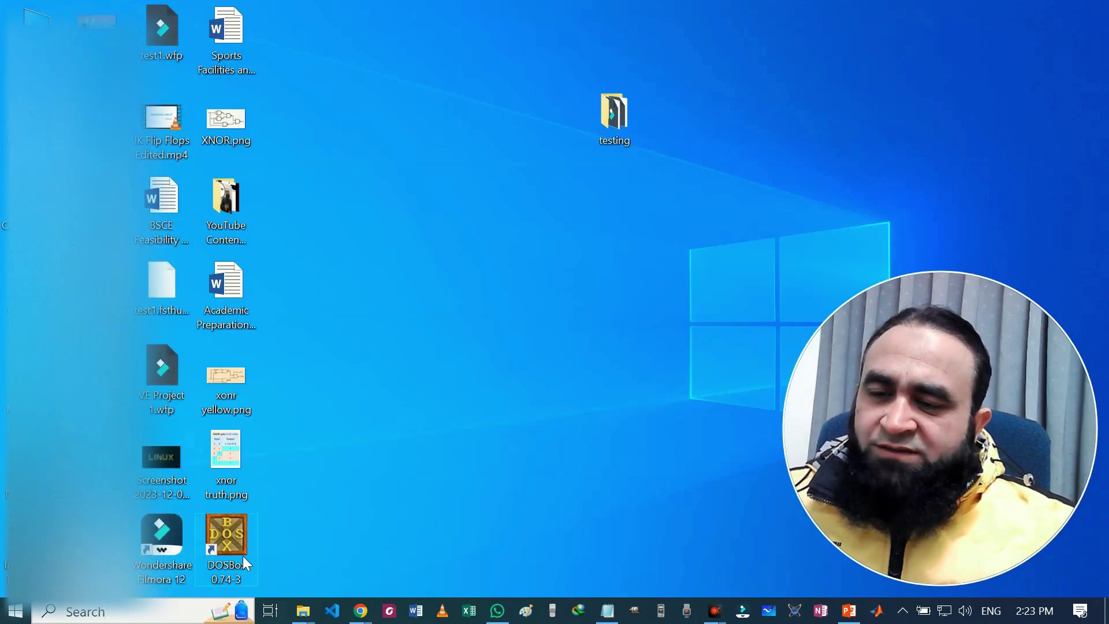
pyautogui.doubleClick(232, 538)
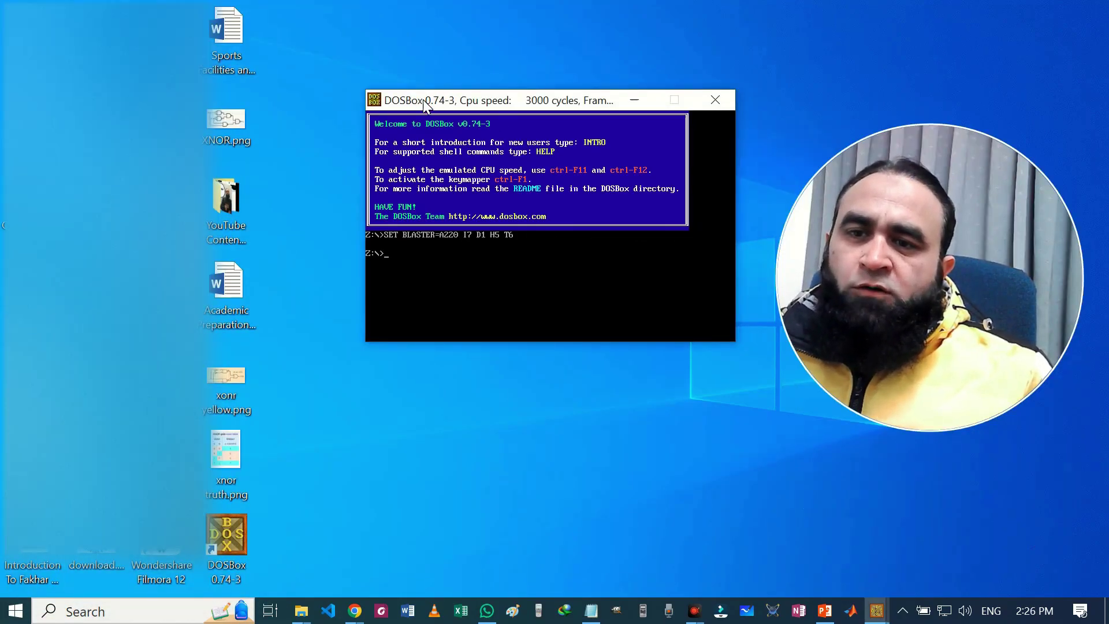
pyautogui.moveTo(408, 104); pyautogui.dragTo(374, 115)
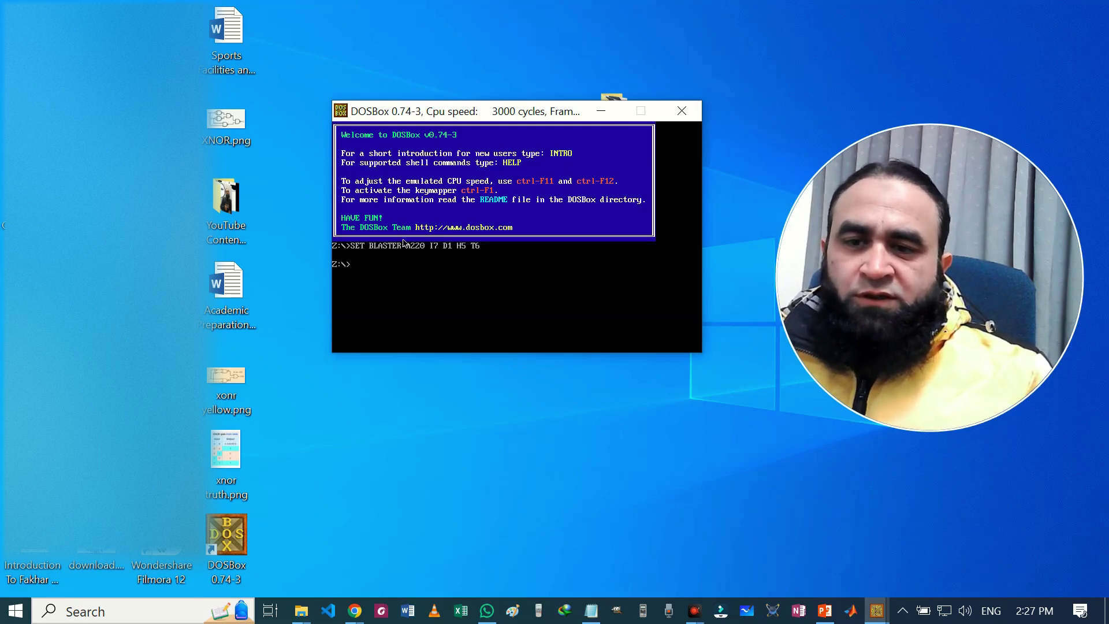
# Step: View the 8086.rar archive in Google Drive in Chrome, and examine the 8086 folder's contents and path on drive D in File Explorer
pyautogui.moveTo(356, 613)
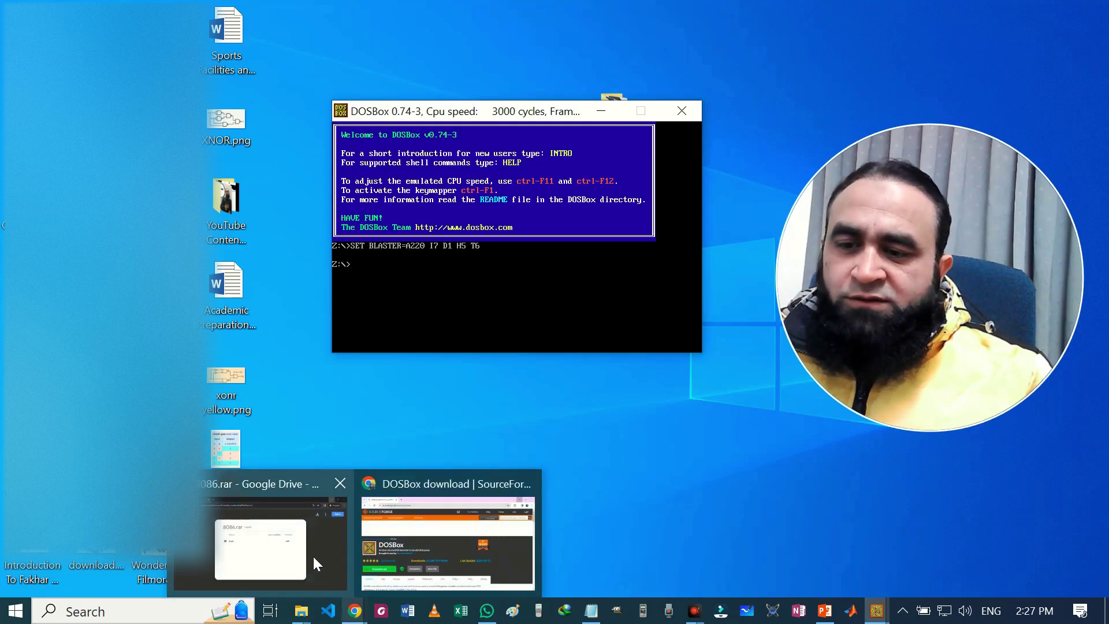
pyautogui.click(313, 554)
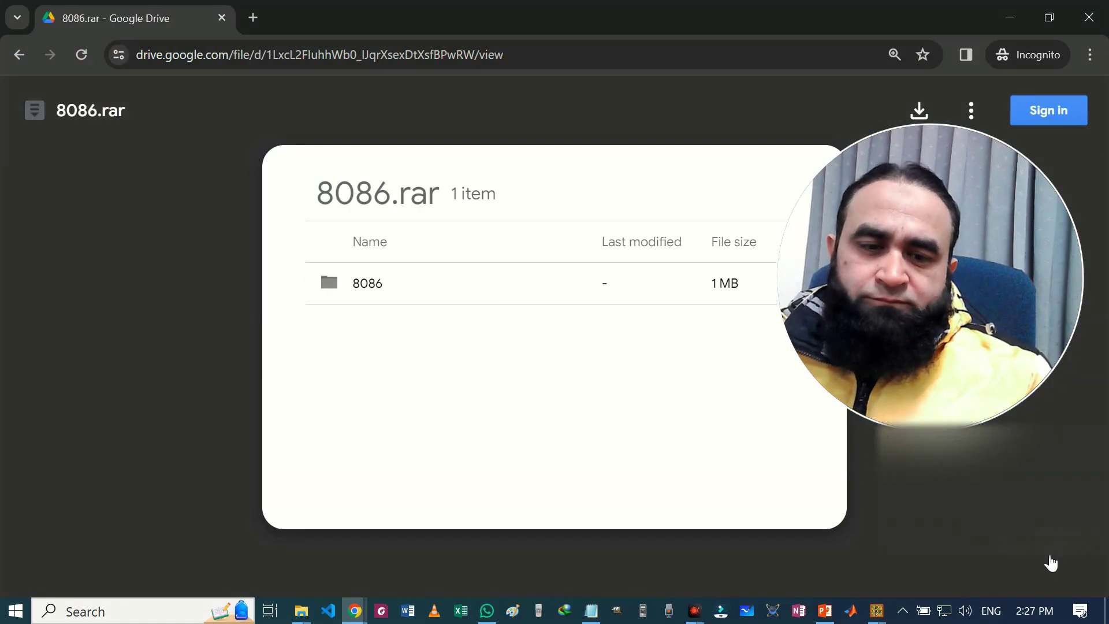
pyautogui.hotkey('alt', 'Tab')
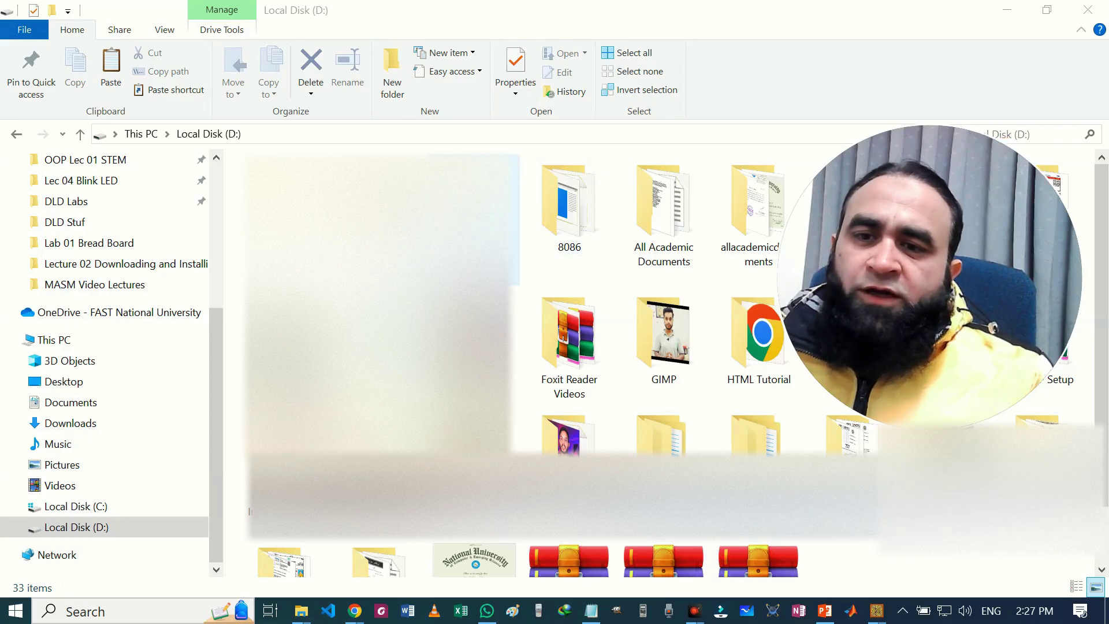
pyautogui.click(353, 135)
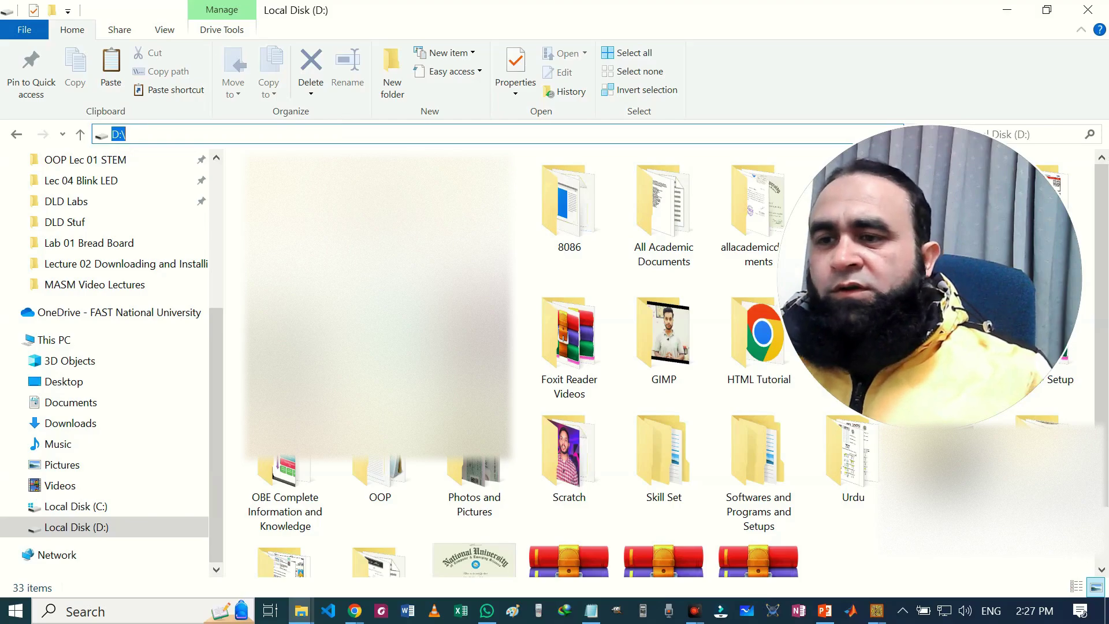
pyautogui.doubleClick(573, 218)
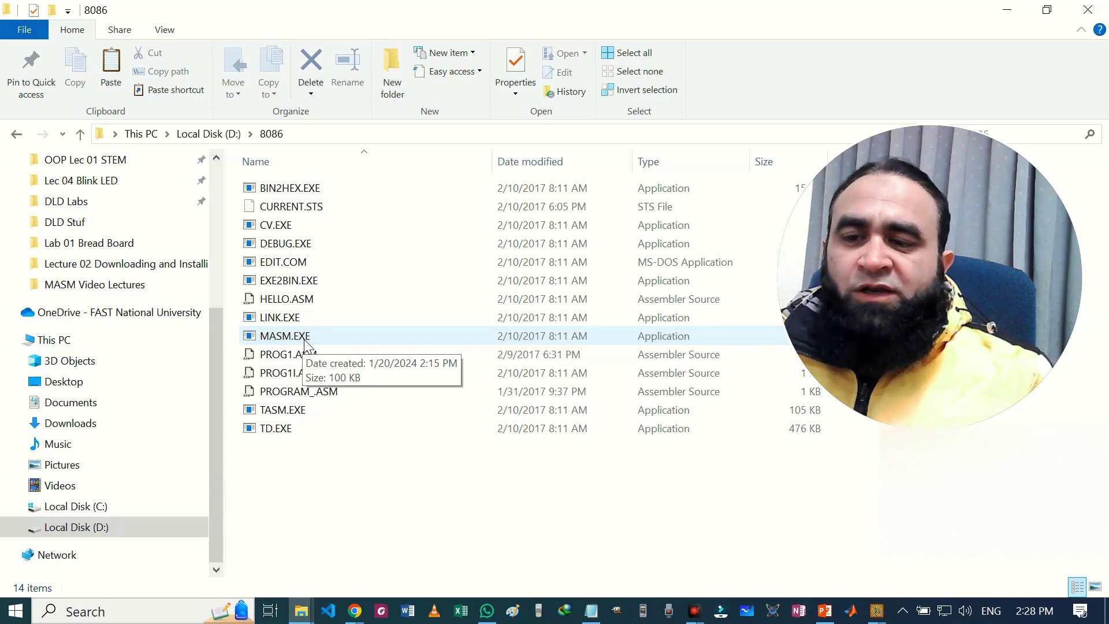
pyautogui.click(213, 134)
pyautogui.click(295, 134)
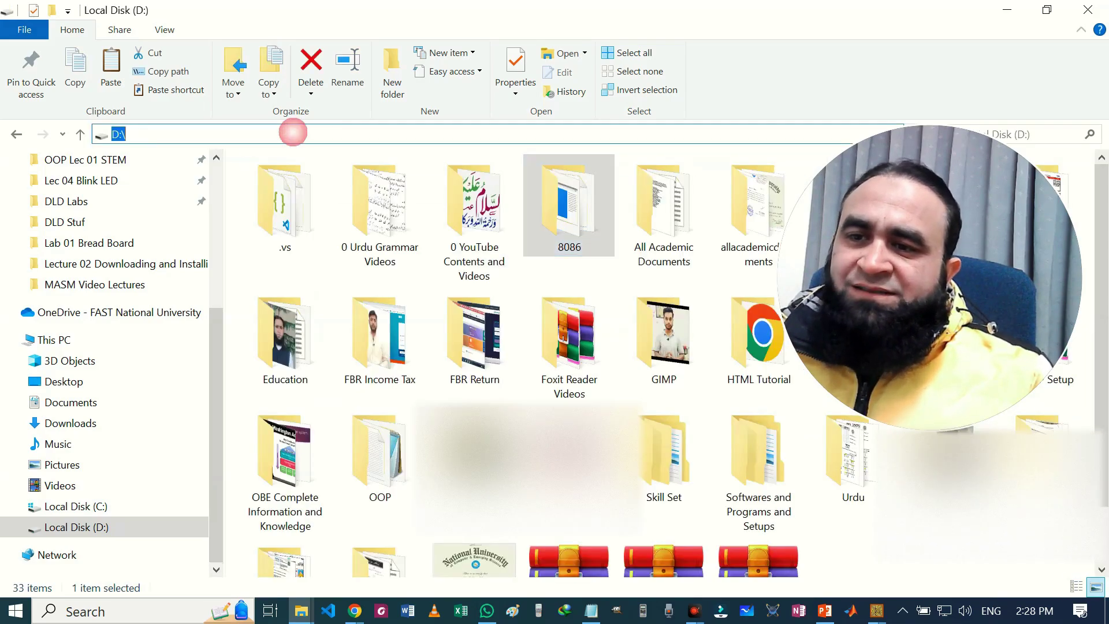
pyautogui.click(144, 137)
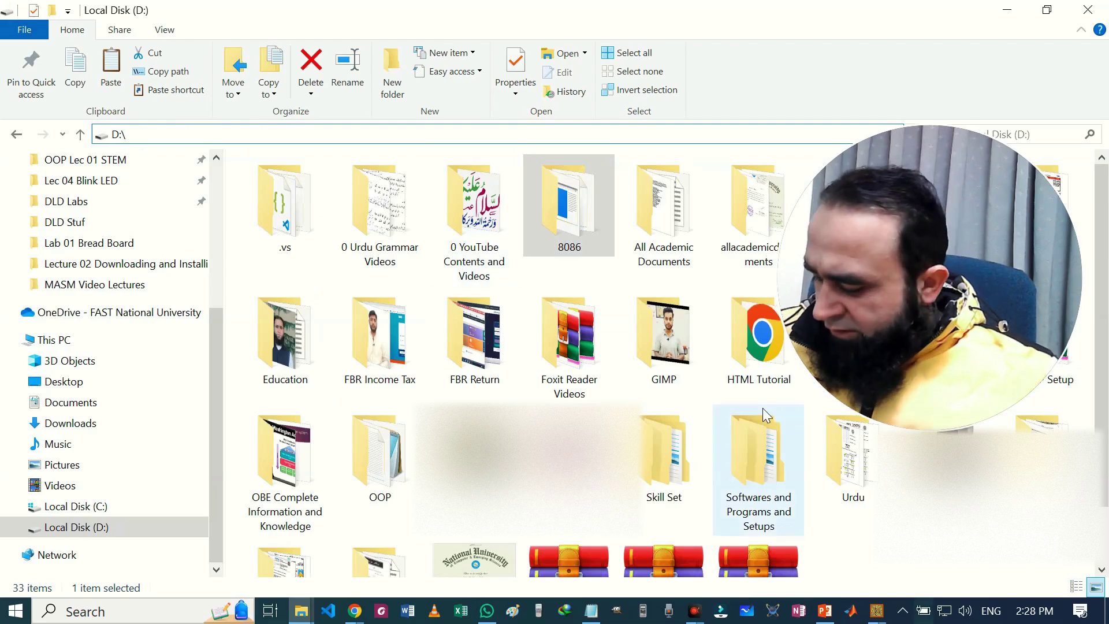
# Step: Switch to DOSBox and mount the 8086 folder as drive D with the command "mount d d:\8086"
pyautogui.hotkey('alt', 'Tab')
pyautogui.press('Tab')
pyautogui.press('Tab')
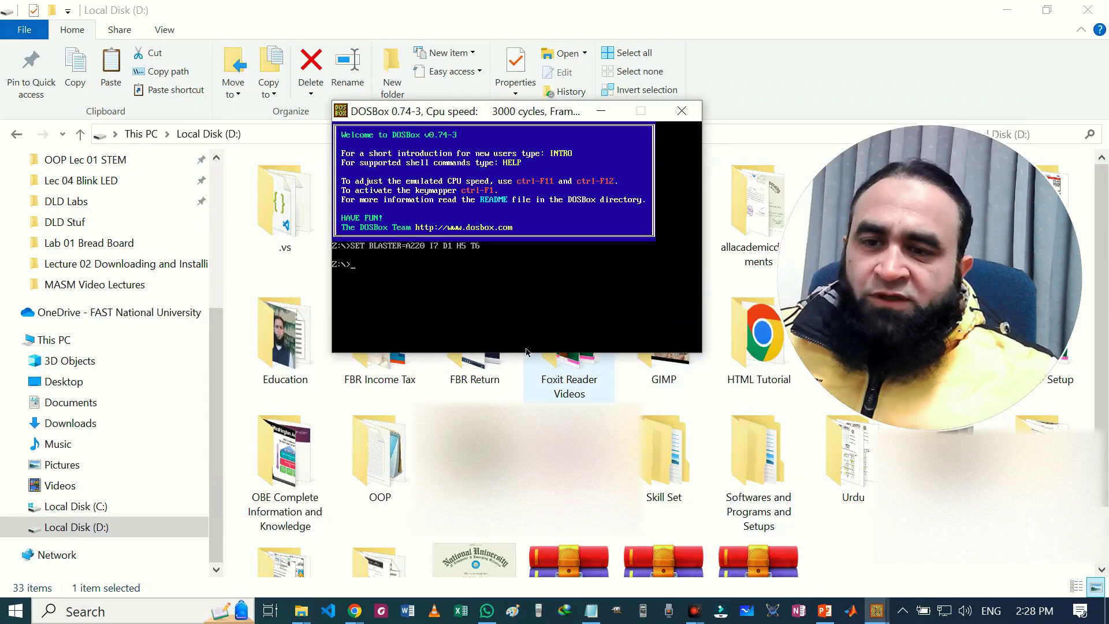
pyautogui.write('mount')
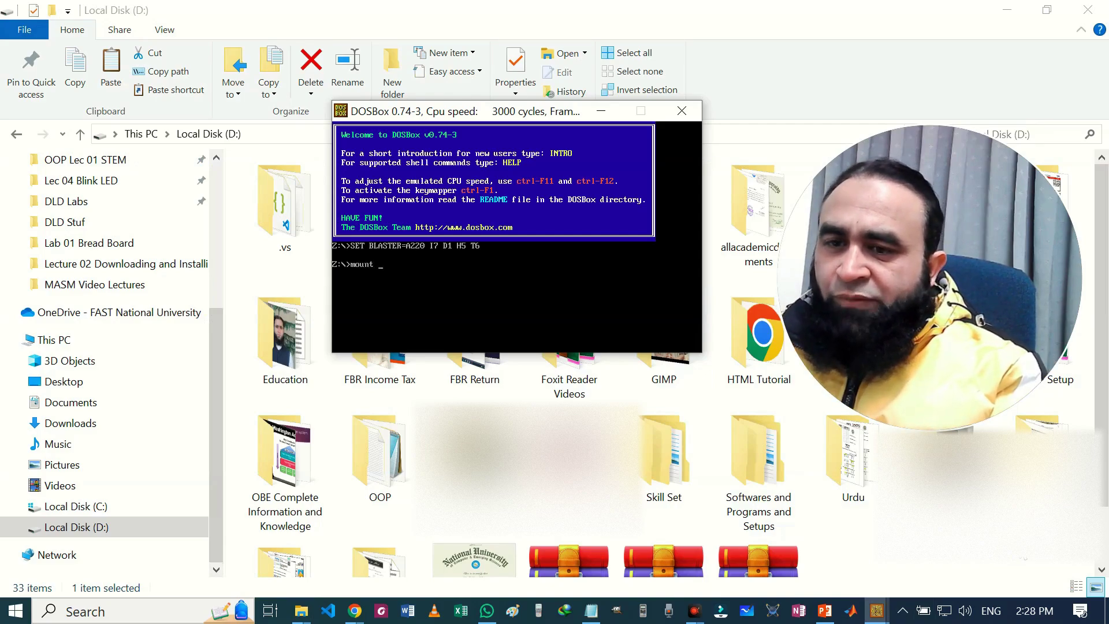
pyautogui.write(' d d')
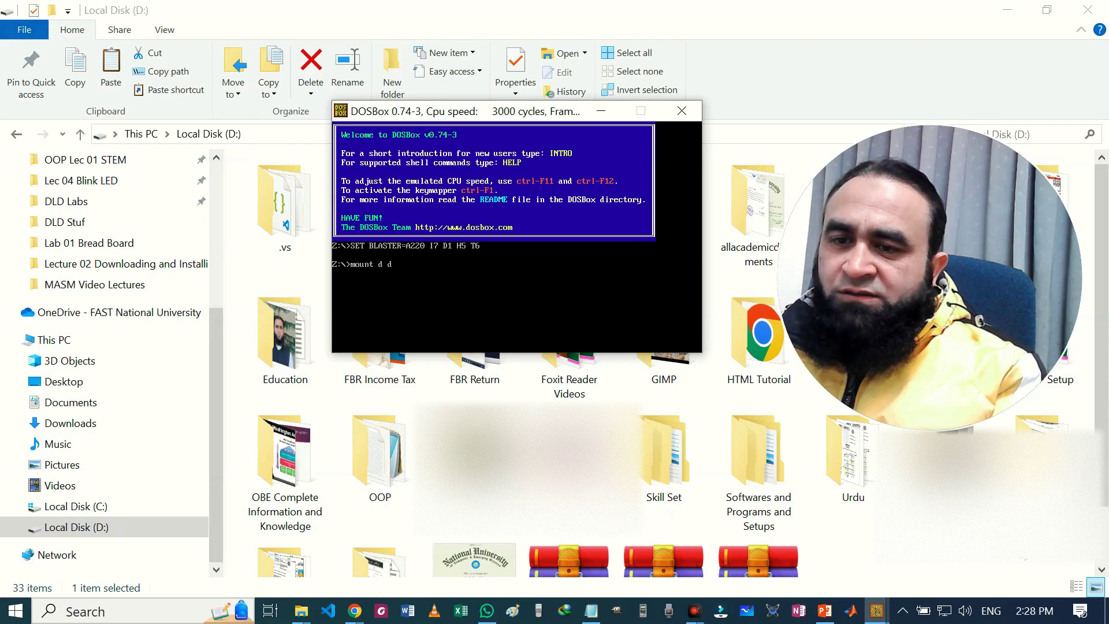
pyautogui.write(':')
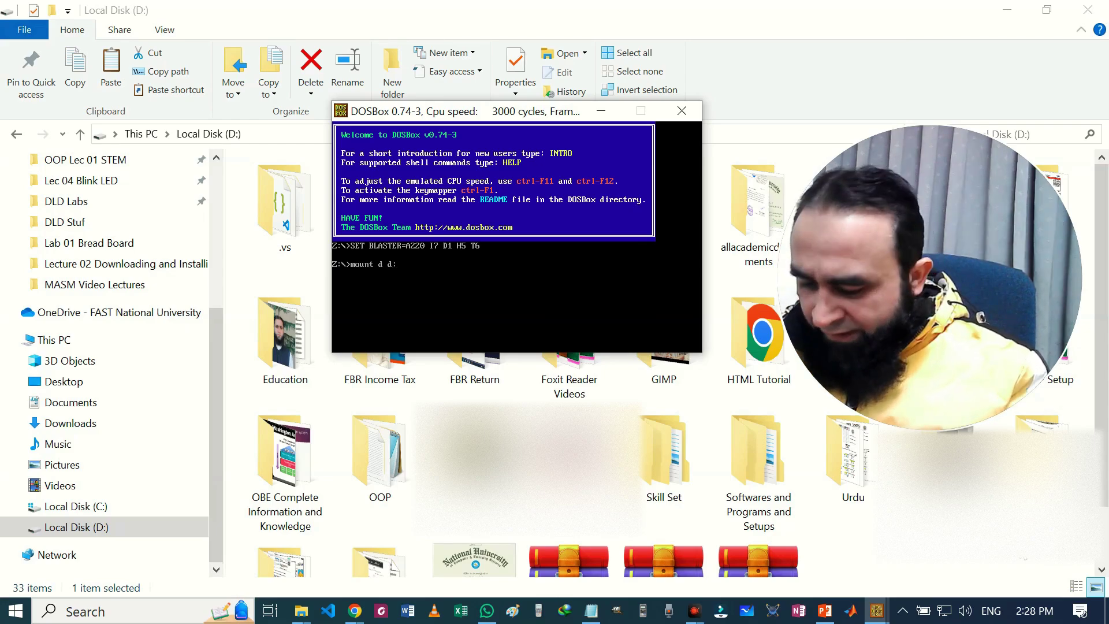
pyautogui.write('\\')
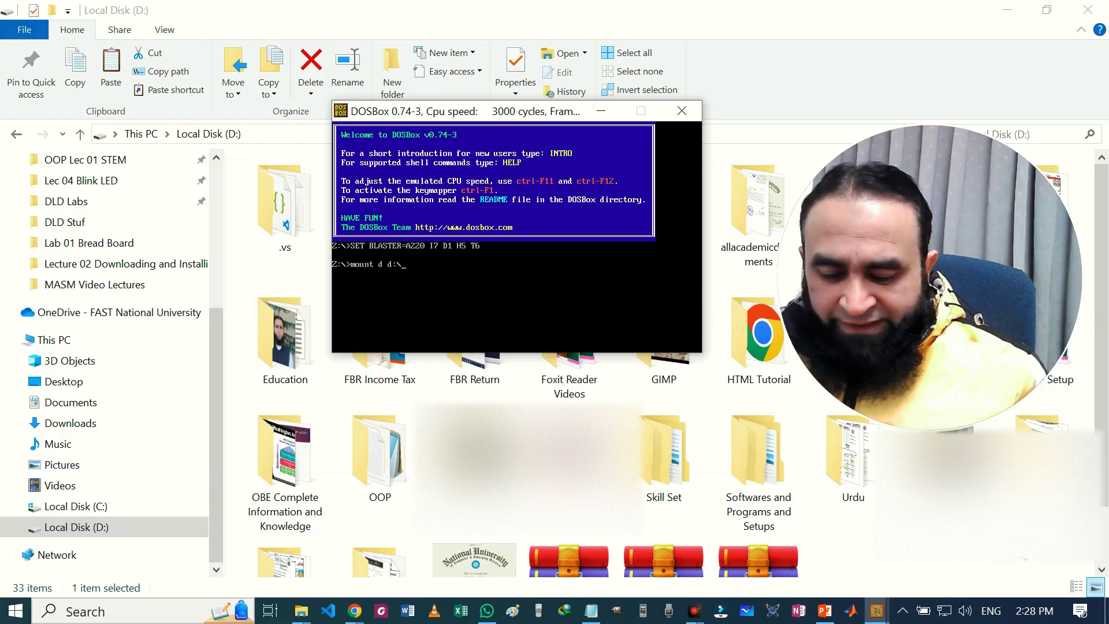
pyautogui.write('8086')
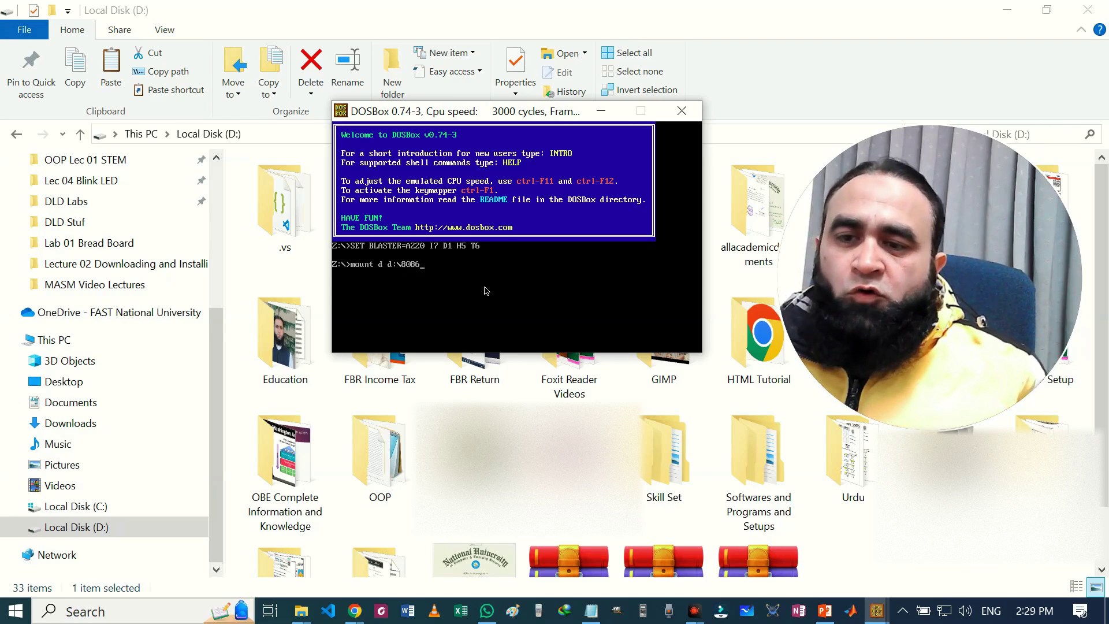
pyautogui.press('Return')
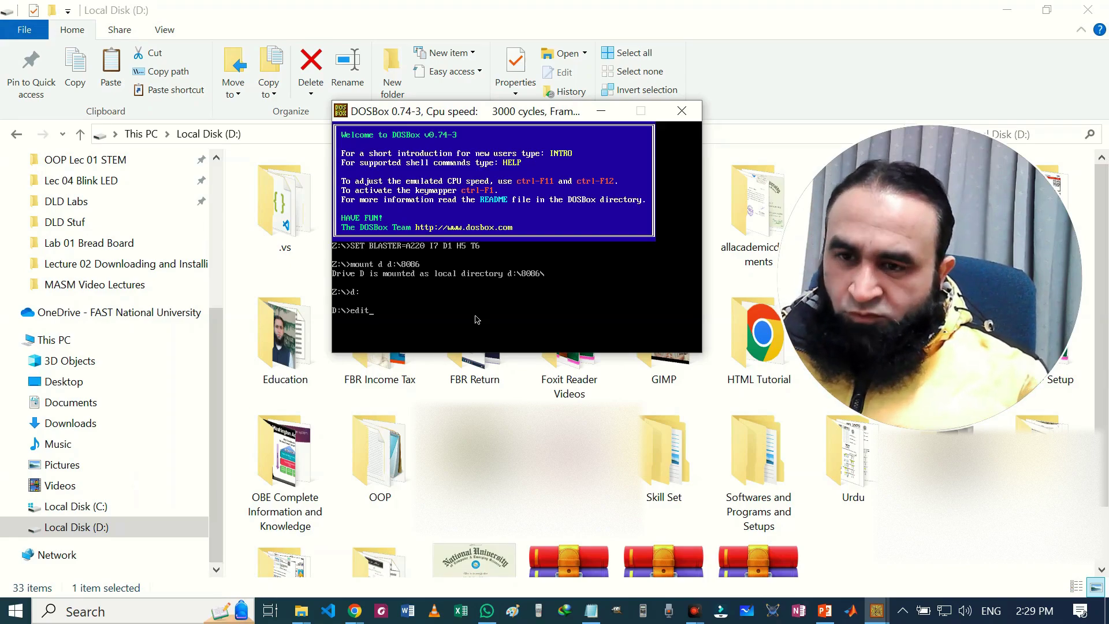
# Step: Change to drive D and open the text editor with the edit command, moving the DOSBox window slightly
pyautogui.press('Return')
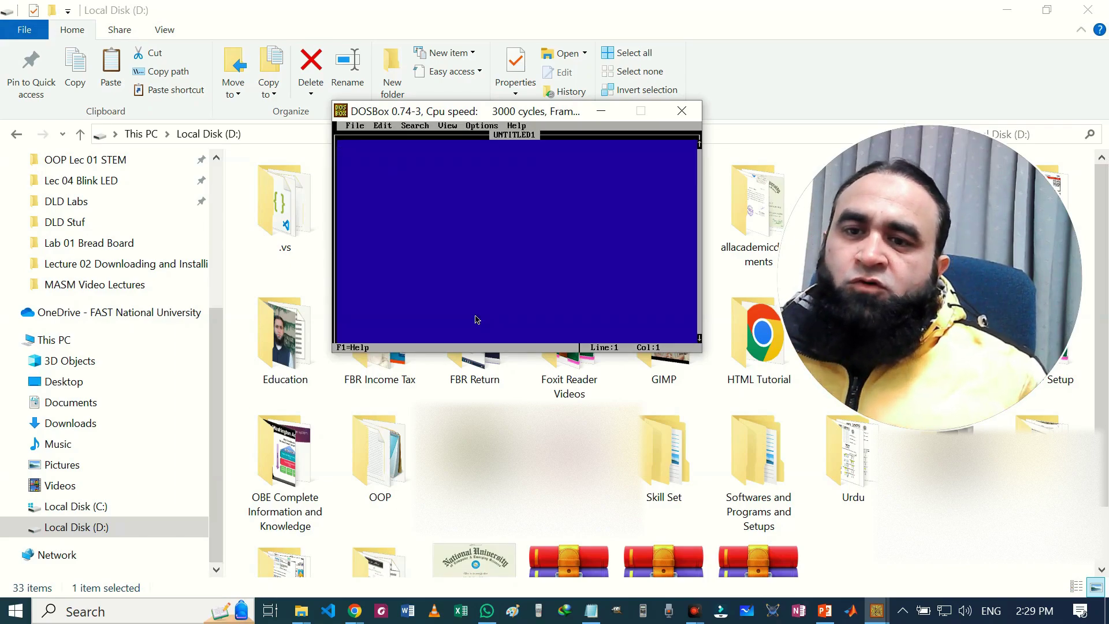
pyautogui.moveTo(415, 116); pyautogui.dragTo(452, 131)
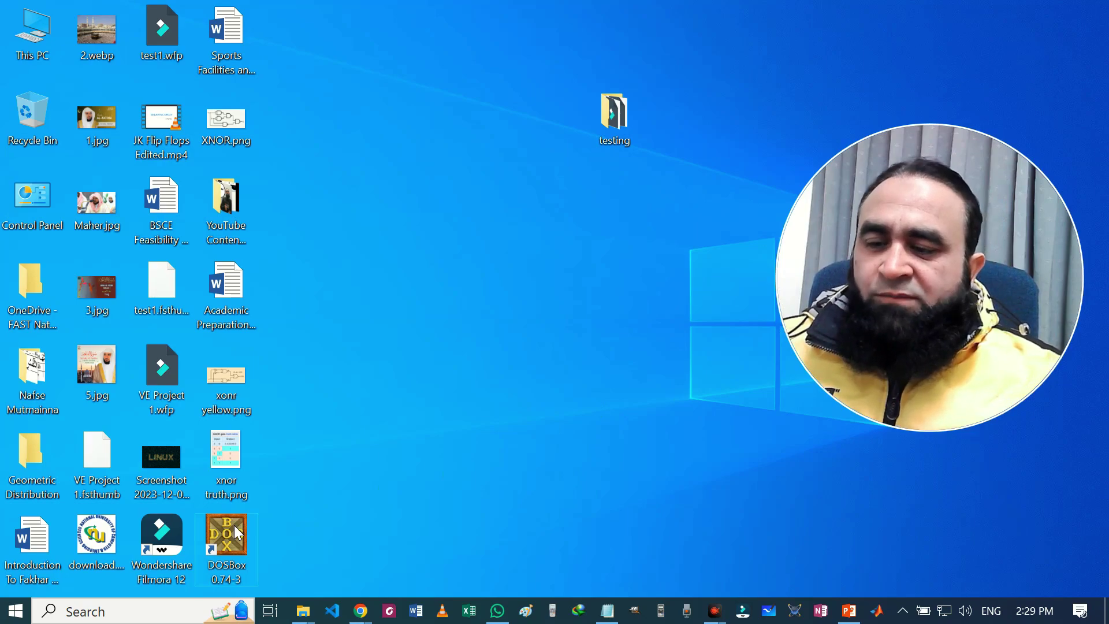
# Step: Launch DOSBox 0.74-3 again from the desktop, move its window toward the middle and minimize the DOSBox Status Window
pyautogui.doubleClick(235, 526)
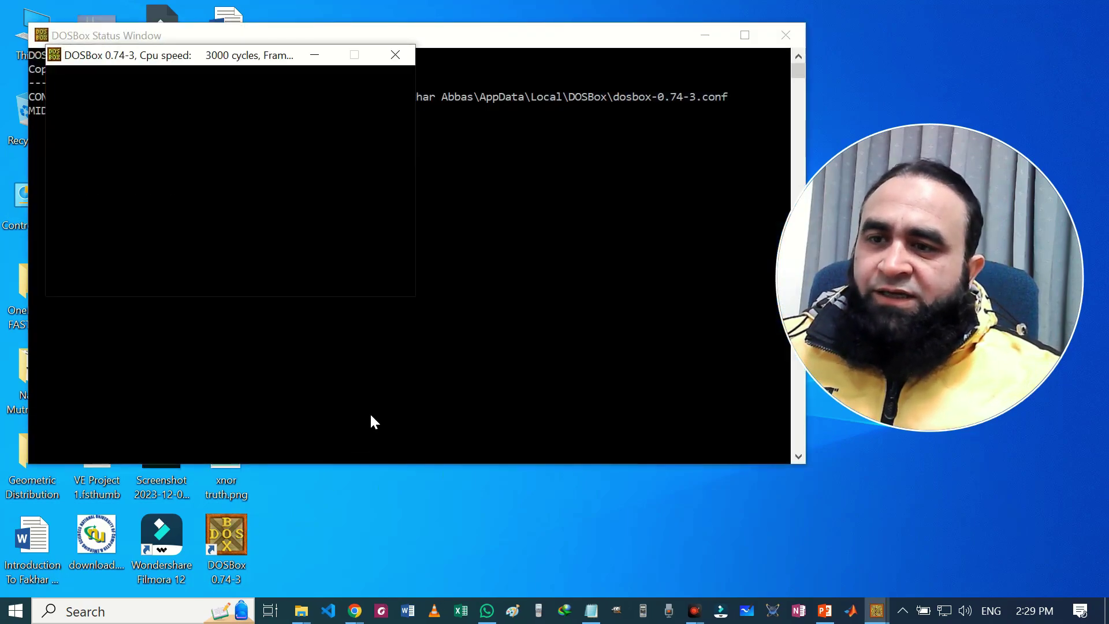
pyautogui.moveTo(251, 53); pyautogui.dragTo(456, 134)
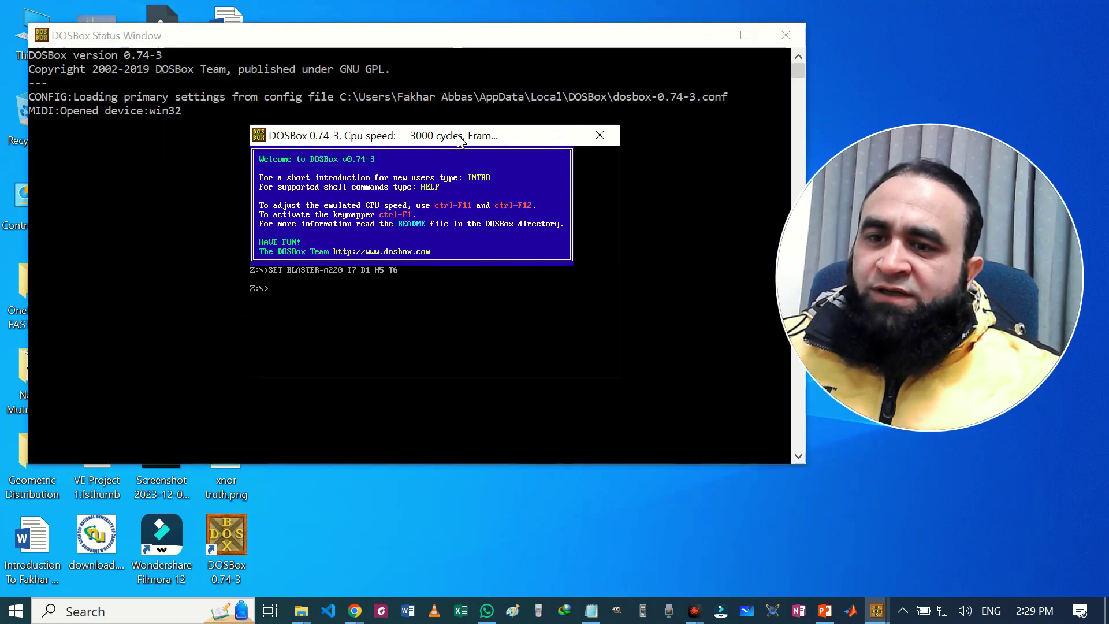
pyautogui.click(710, 30)
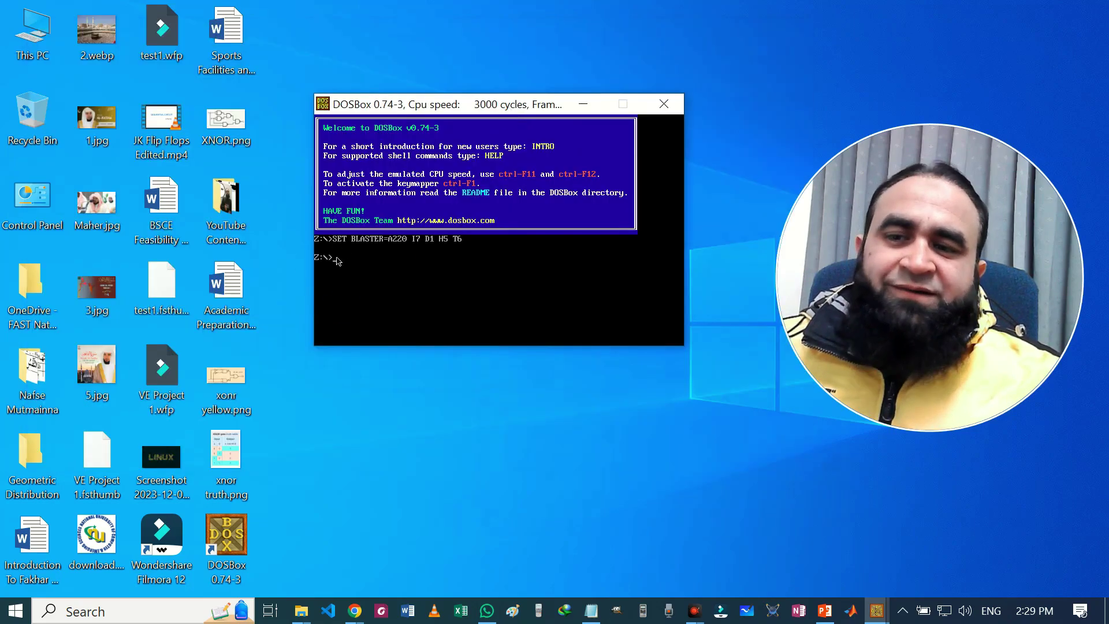